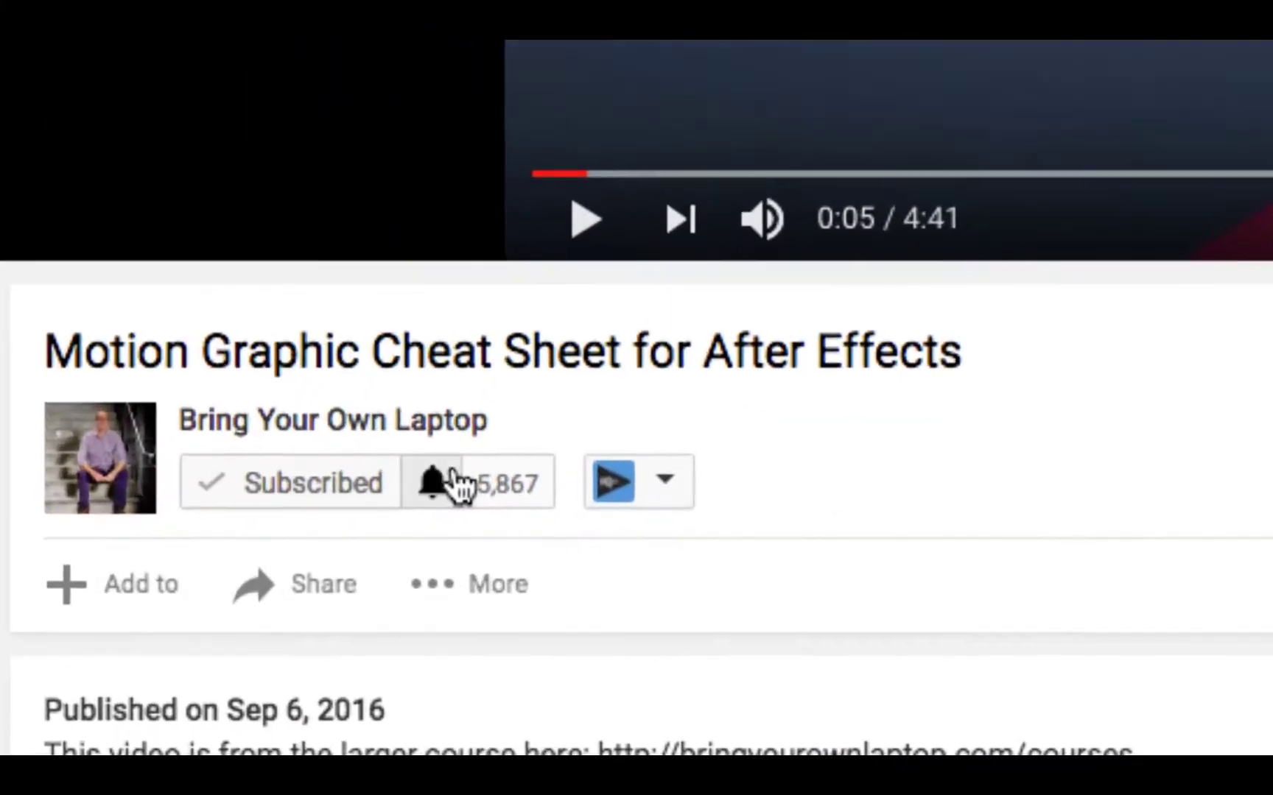
Turn on 'Send me all notifications' for the subscribed YouTube channel
click(186, 678)
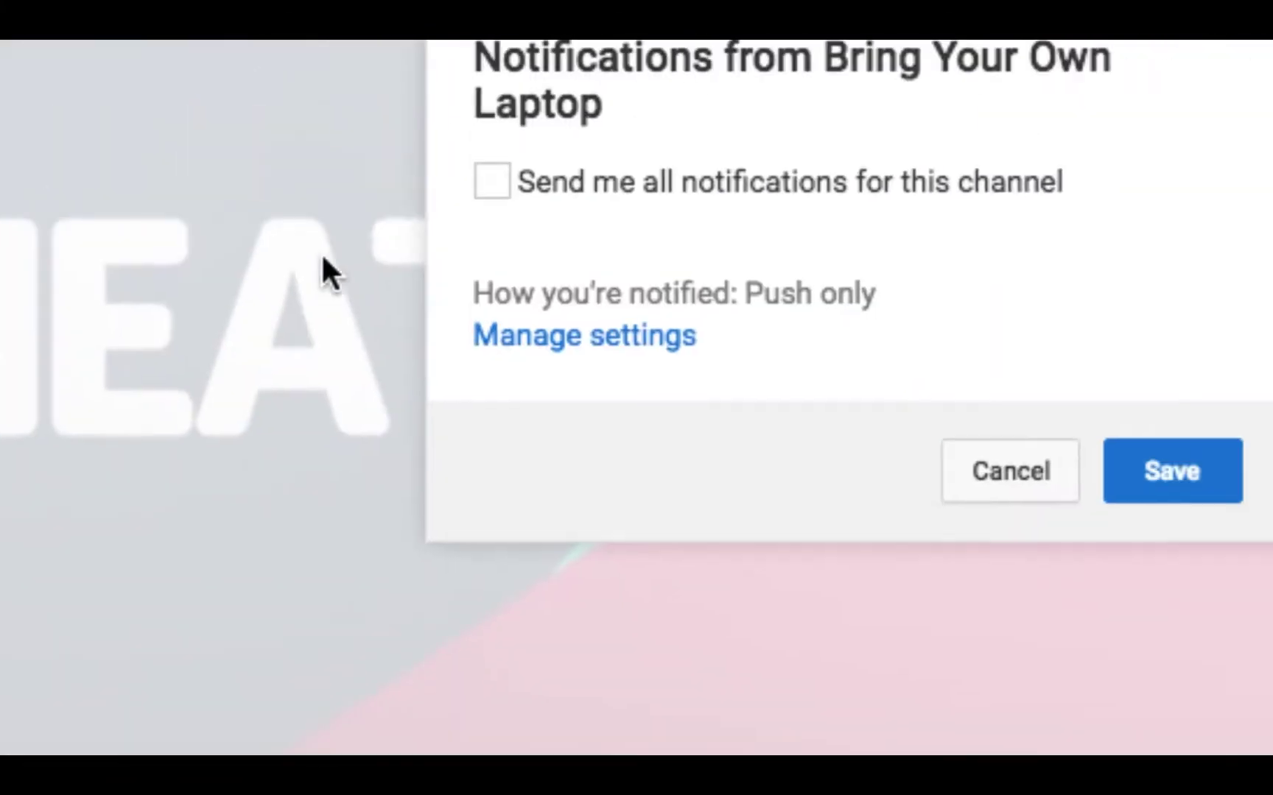
click(492, 181)
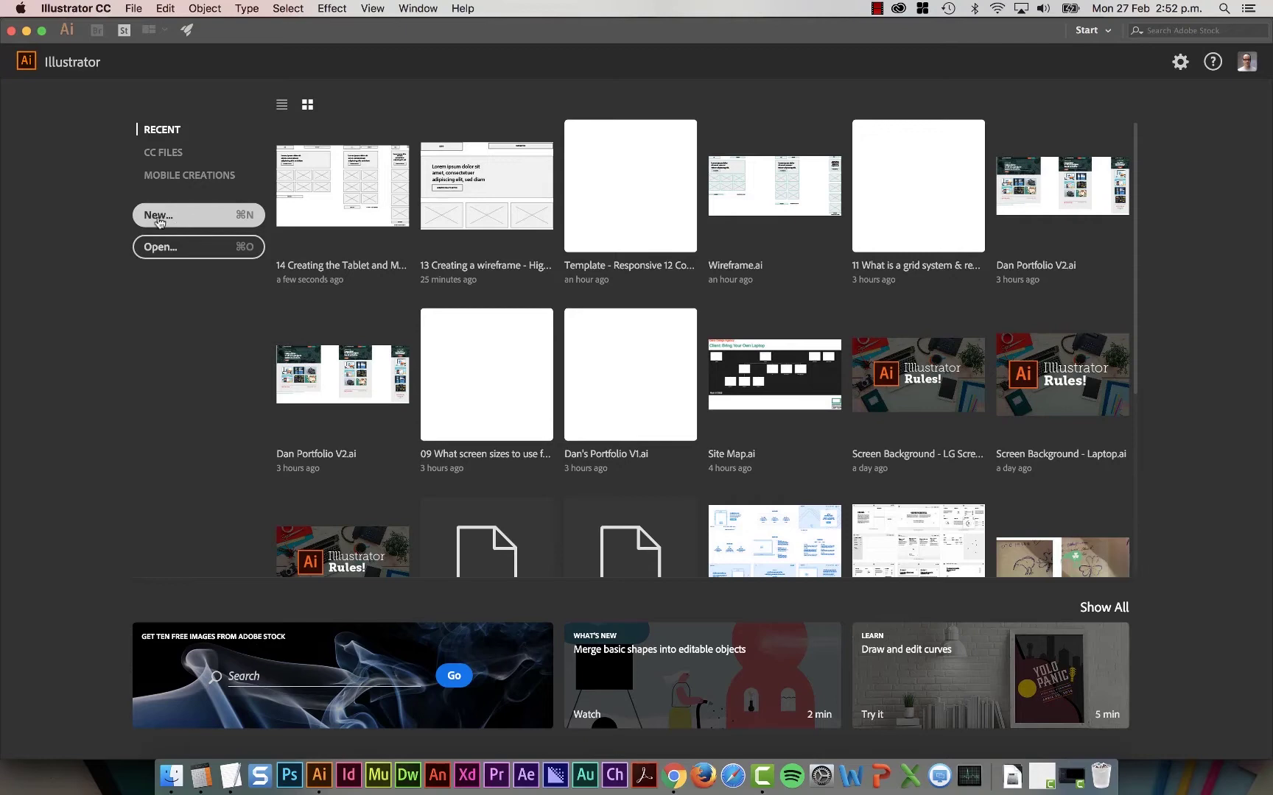
Start a new document, browse the Web templates and select the free Landing Page UI Kit
click(188, 214)
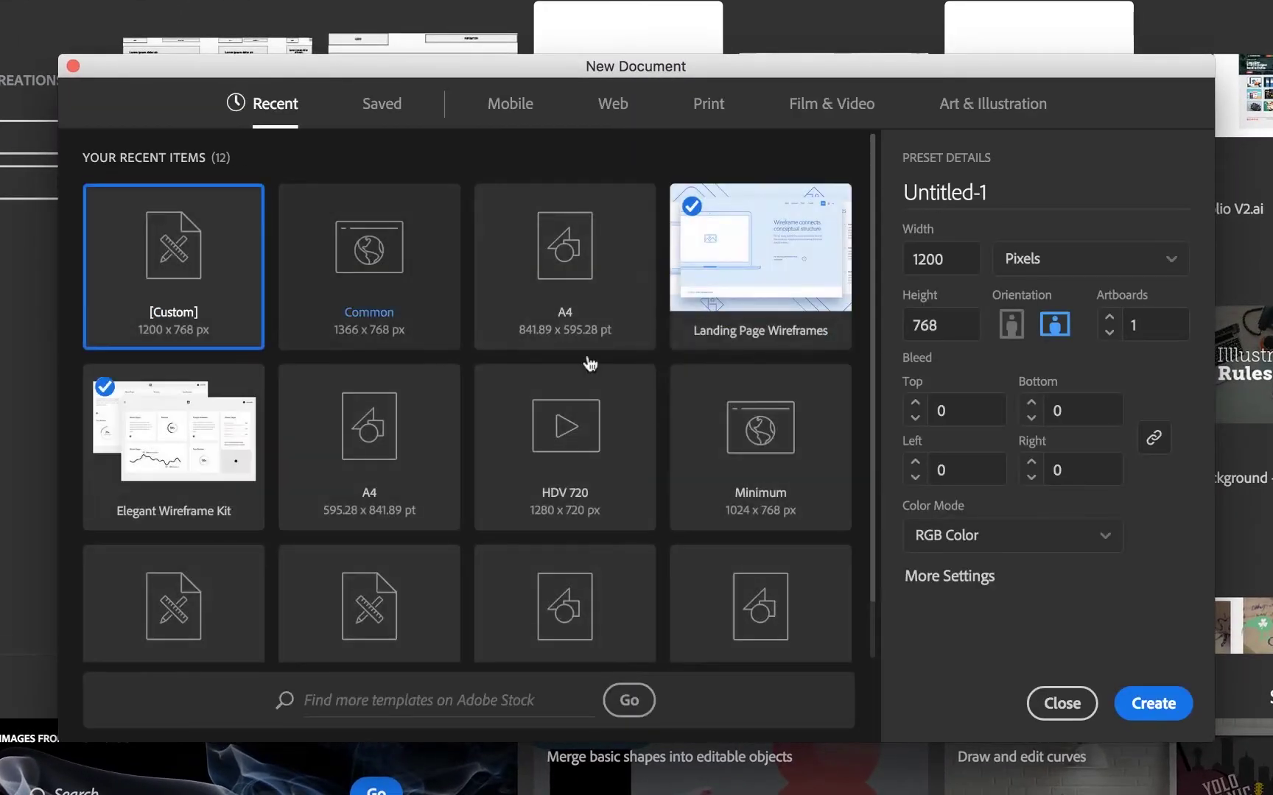
click(614, 107)
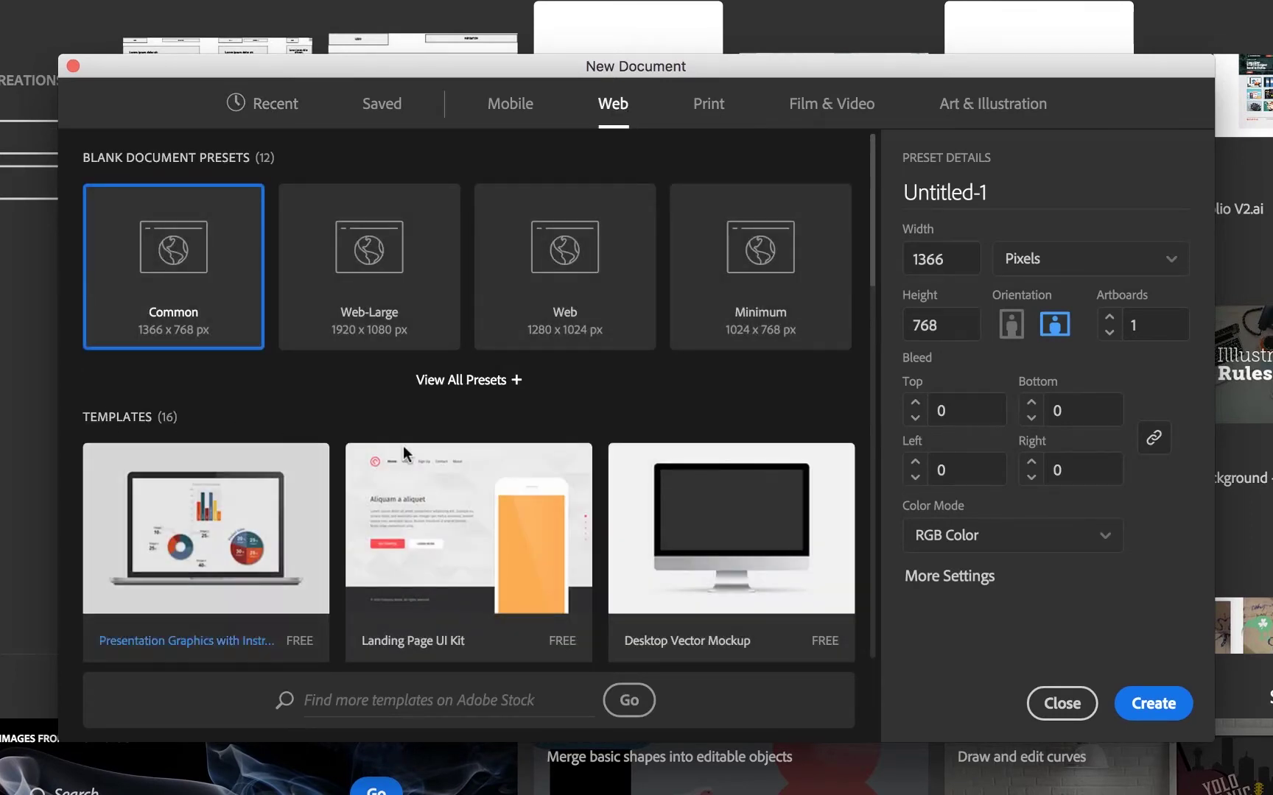
scroll(869, 272, down, 5)
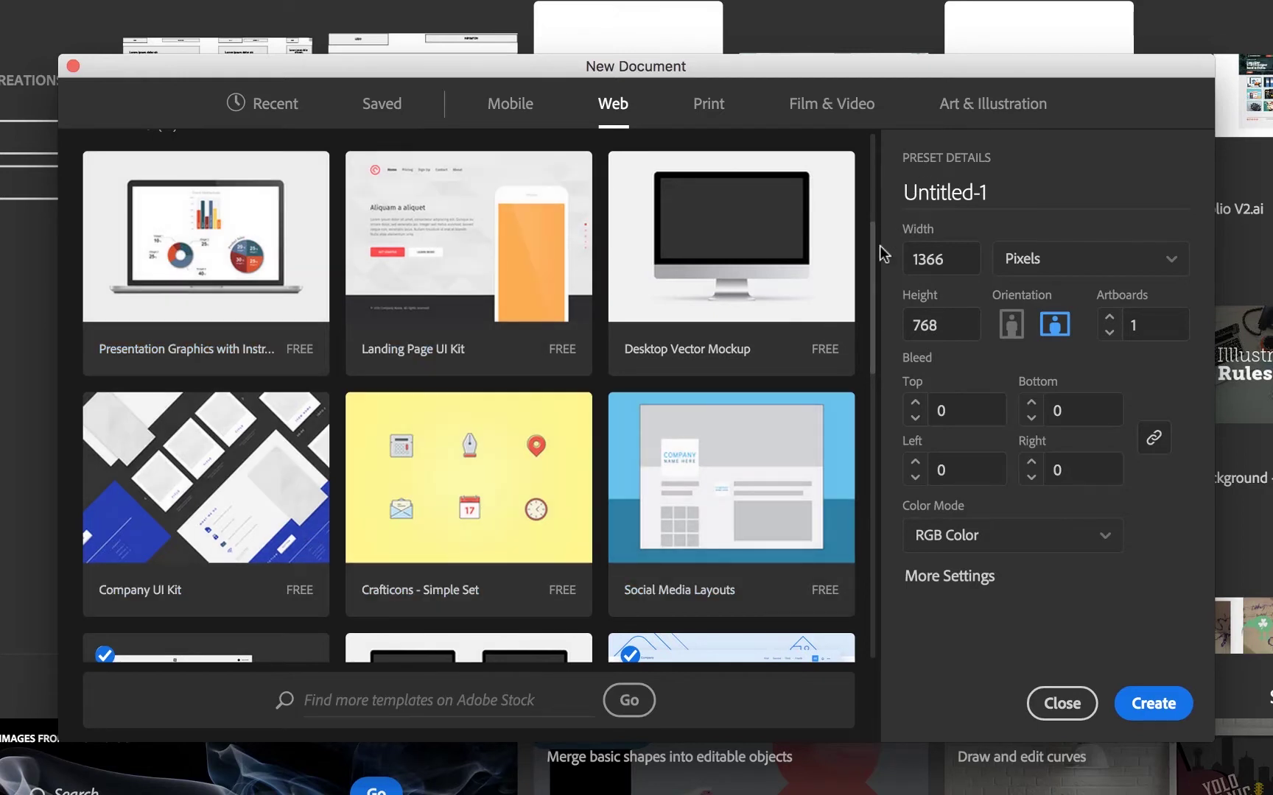
drag(882, 255, 879, 363)
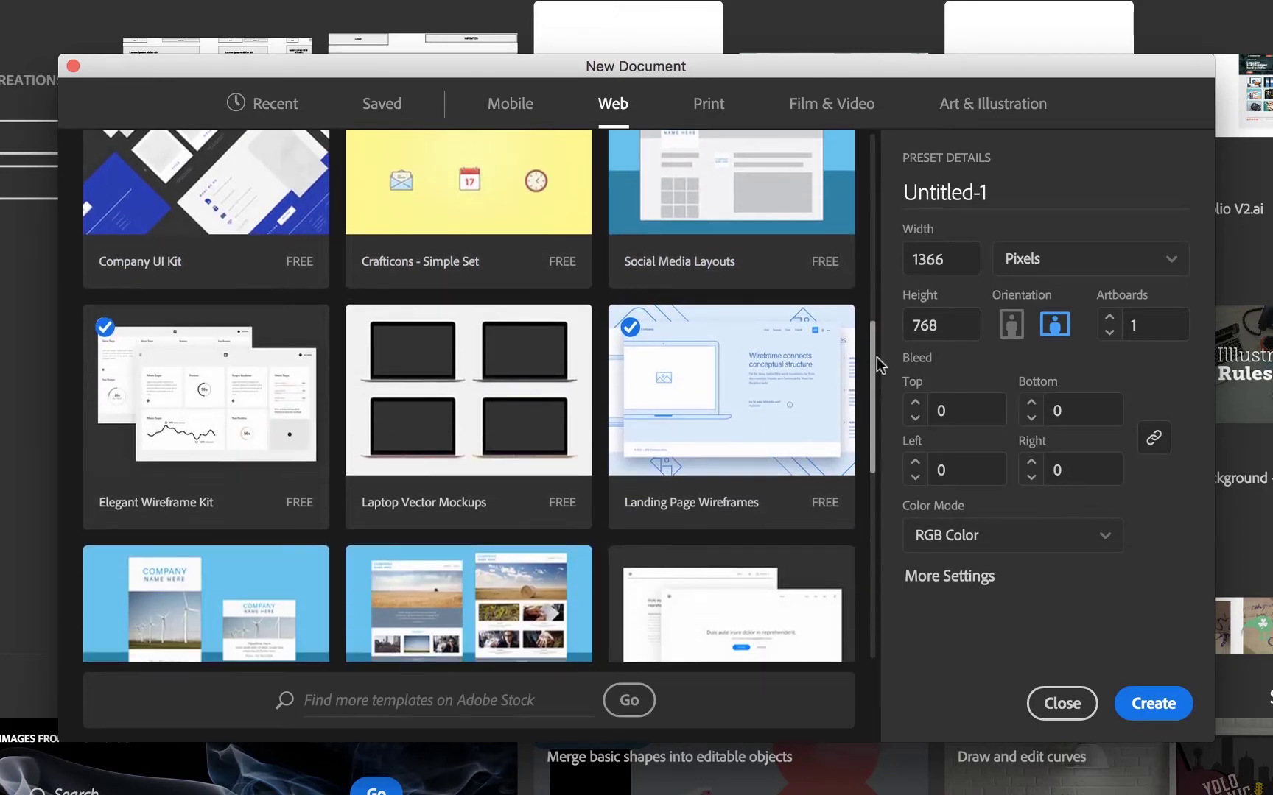
scroll(878, 363, down, 3)
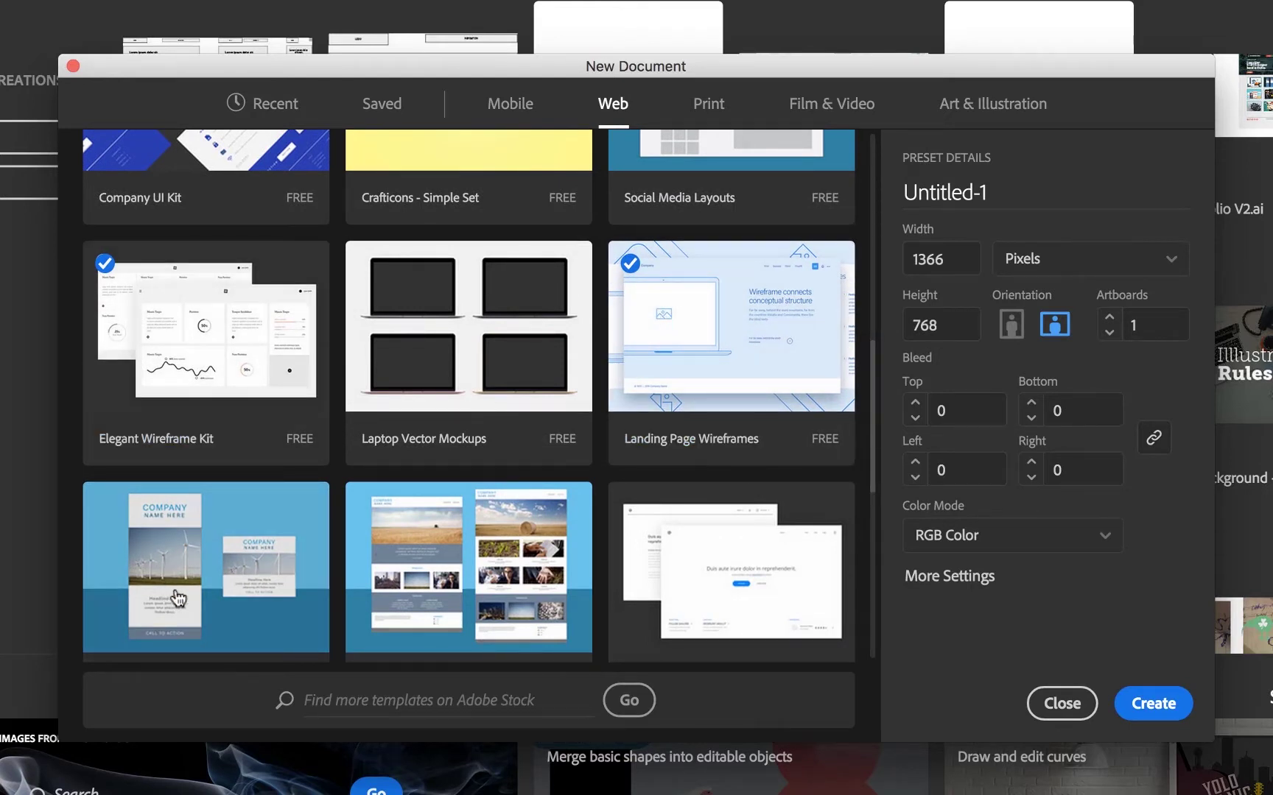
drag(868, 319, 872, 193)
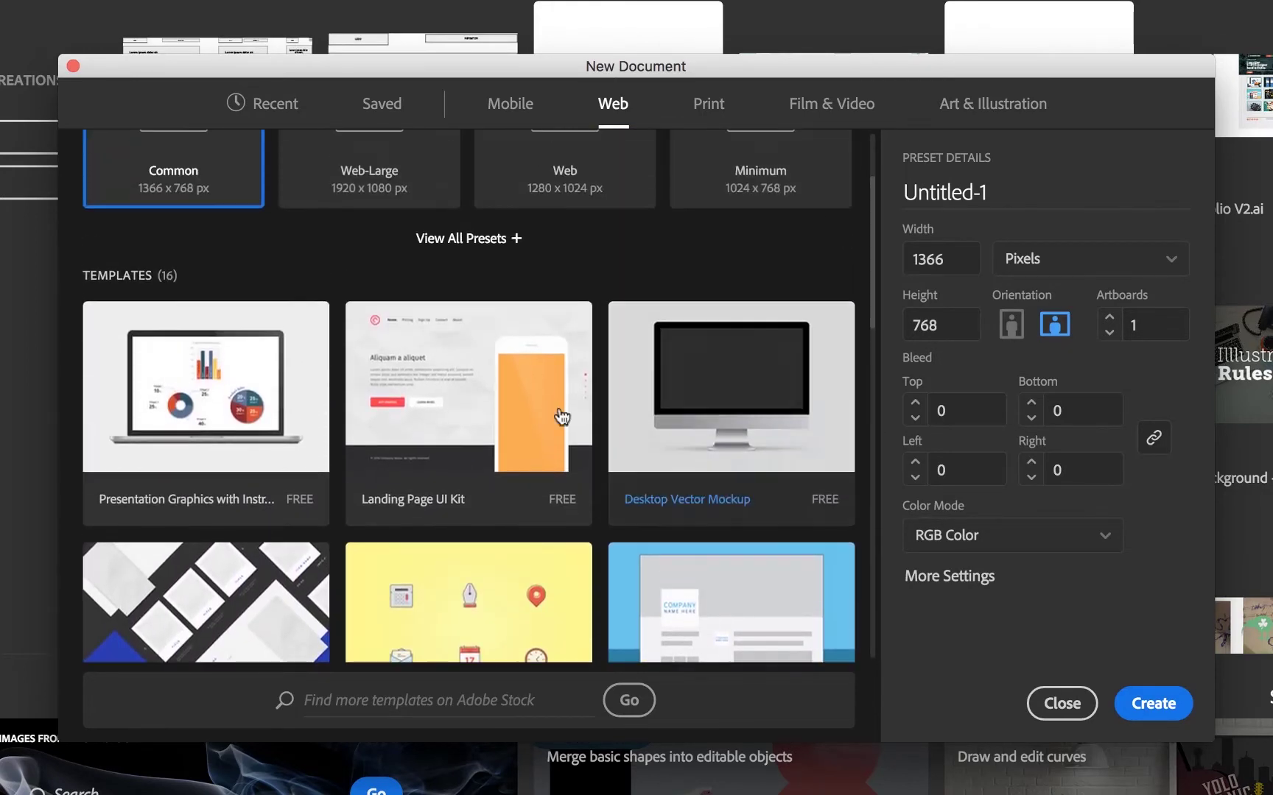
click(427, 435)
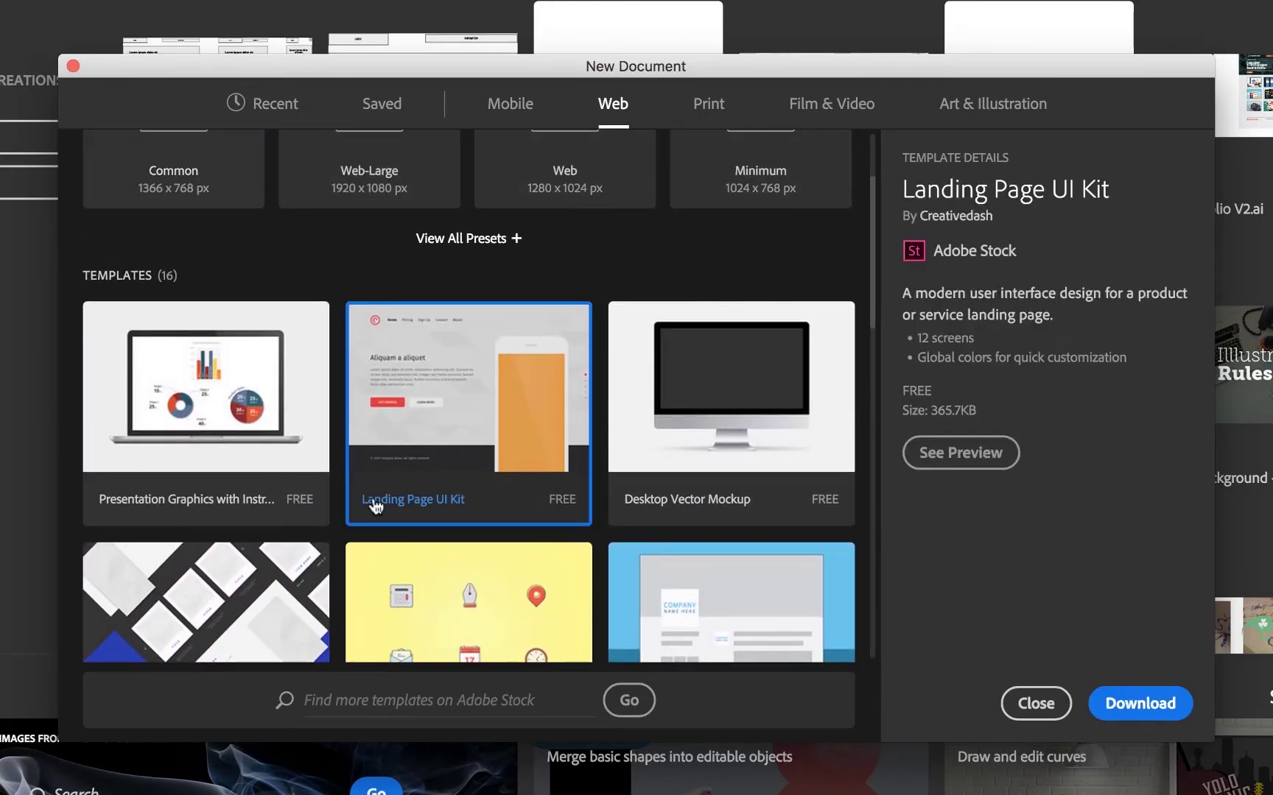
Download the Landing Page UI Kit so it becomes Untitled-1 with twelve artboards
double_click(437, 378)
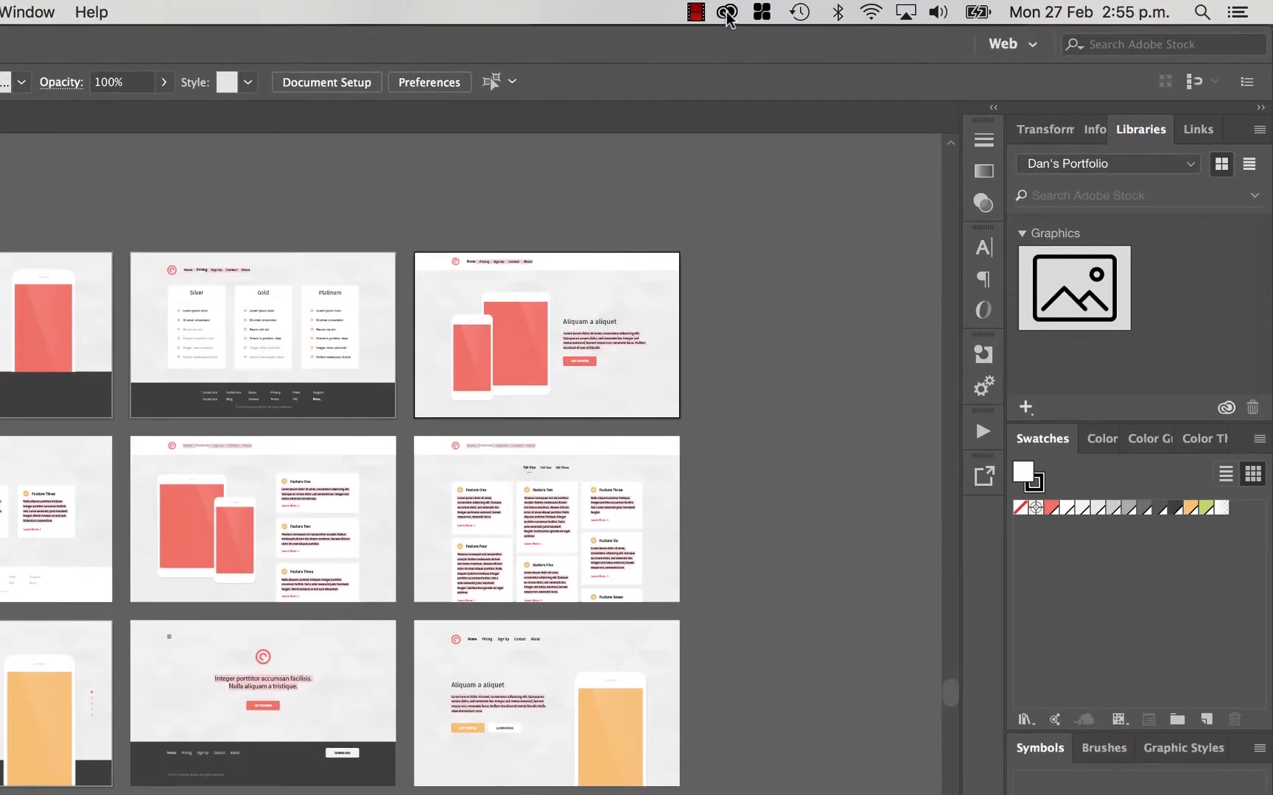
Search the Creative Cloud Market assets for 'web ui', replacing the old search
click(897, 8)
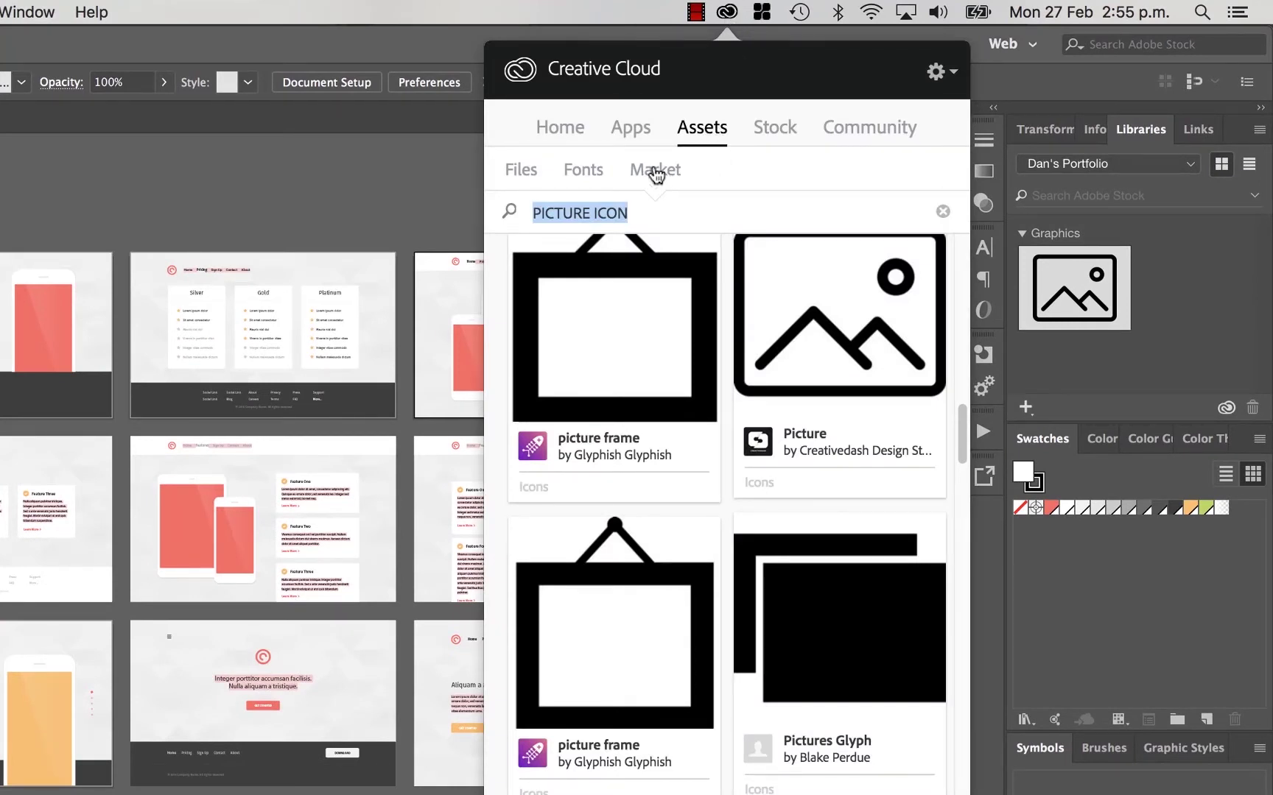
click(943, 211)
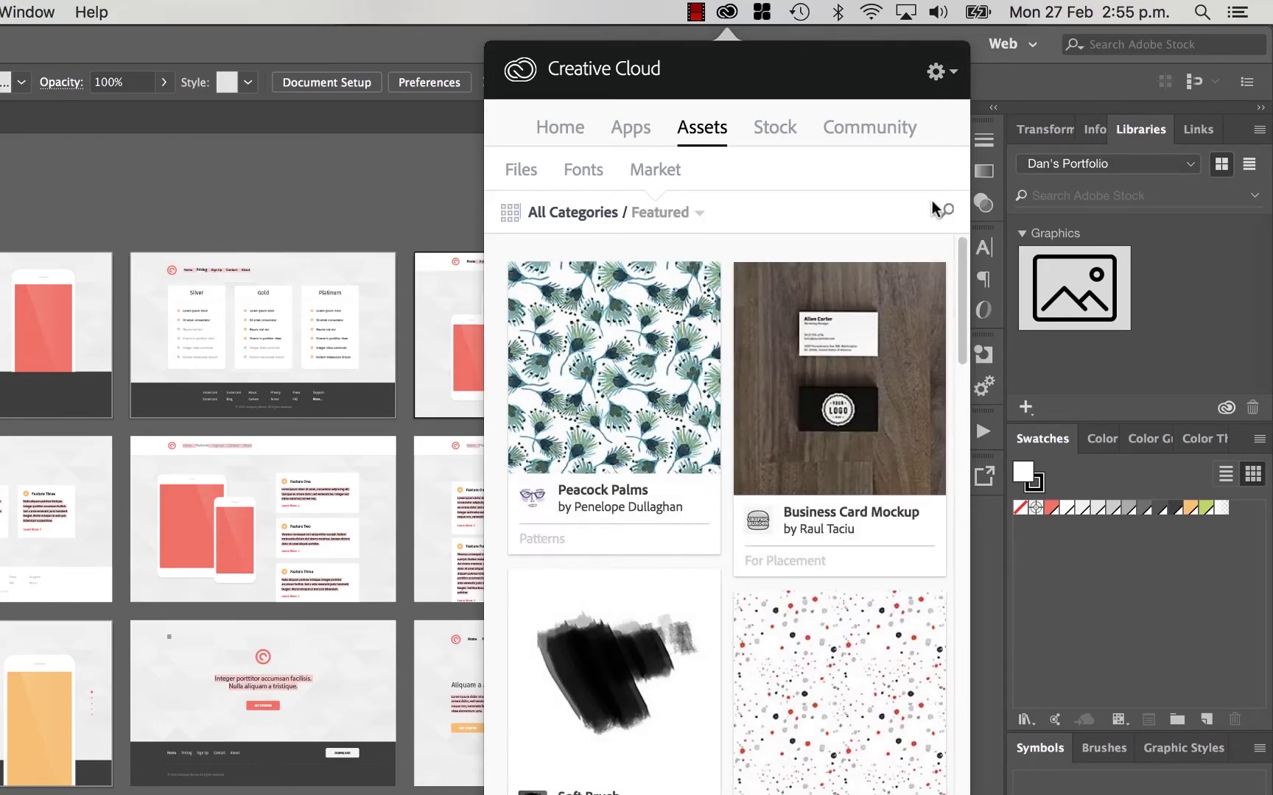
click(945, 211)
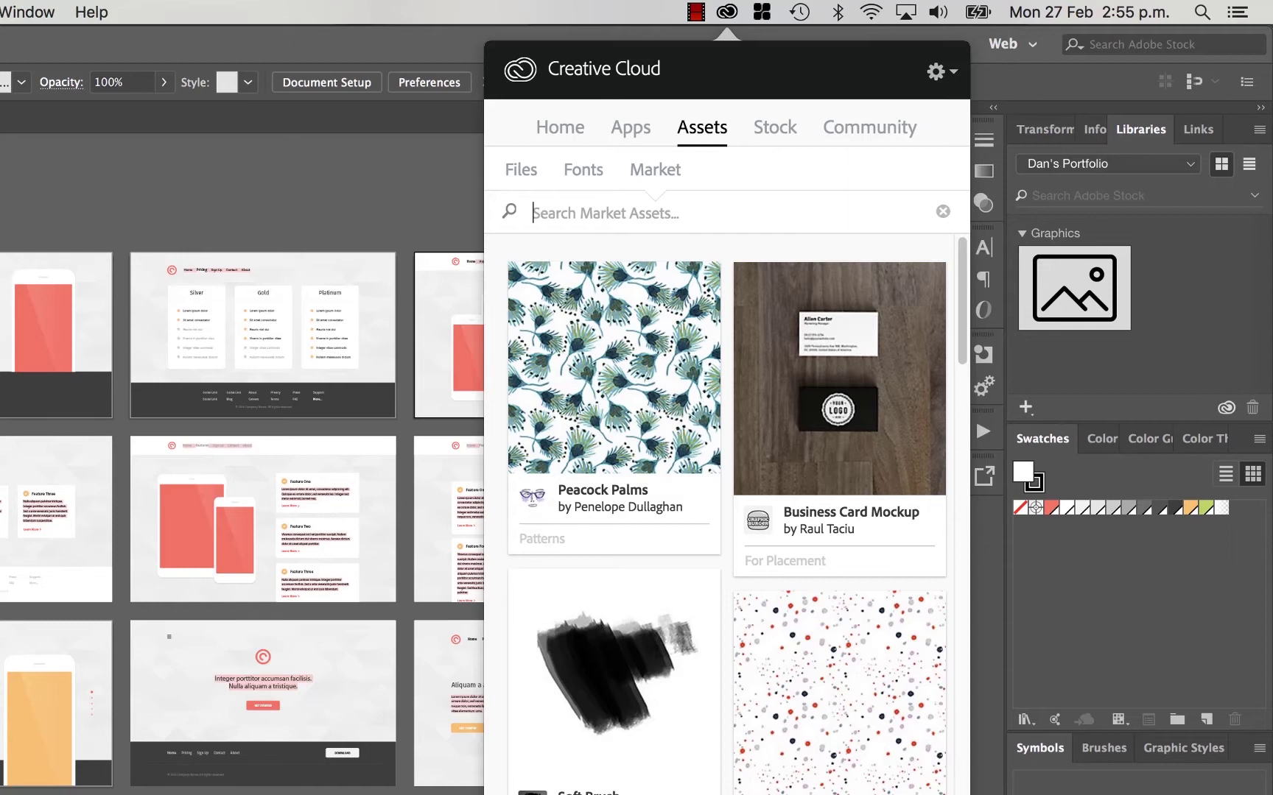
text(web ui)
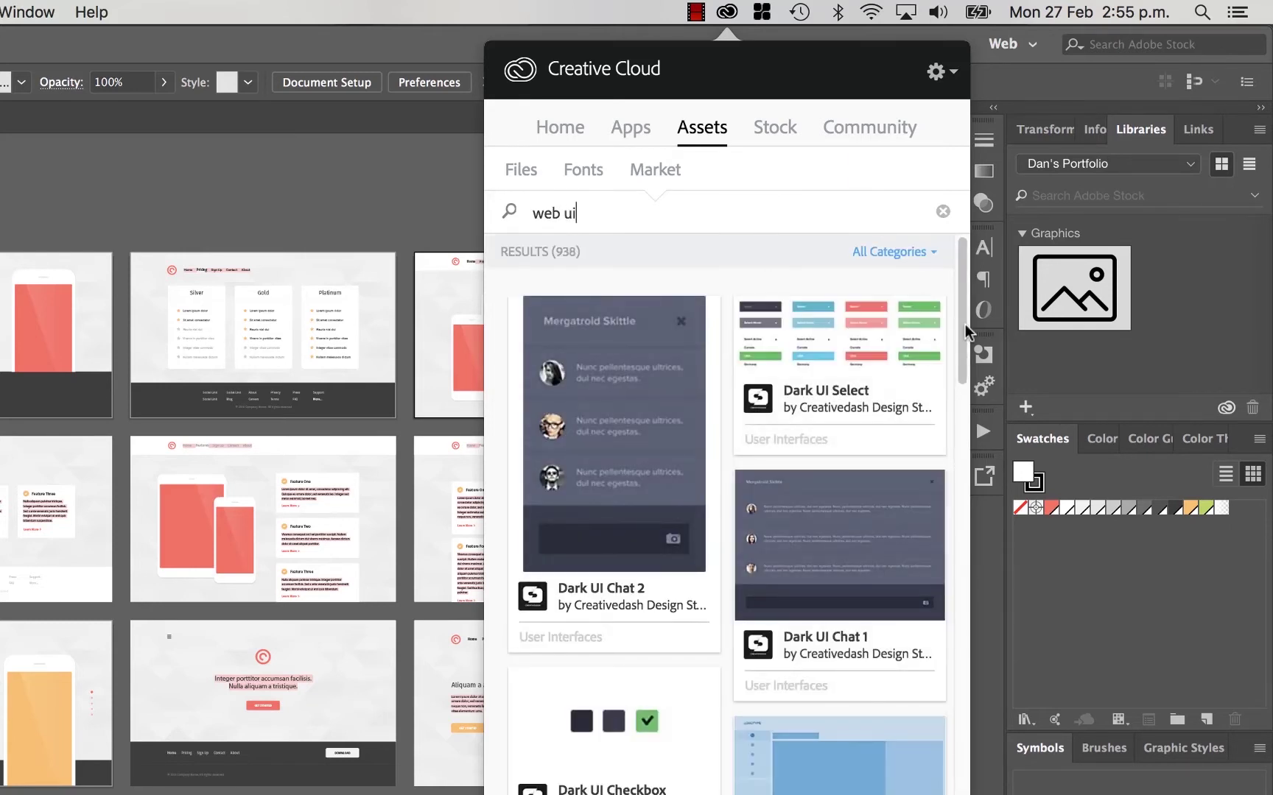
Scroll the 'web ui' Market results down to the Dark UI Price Plans 1 card
drag(966, 331, 998, 782)
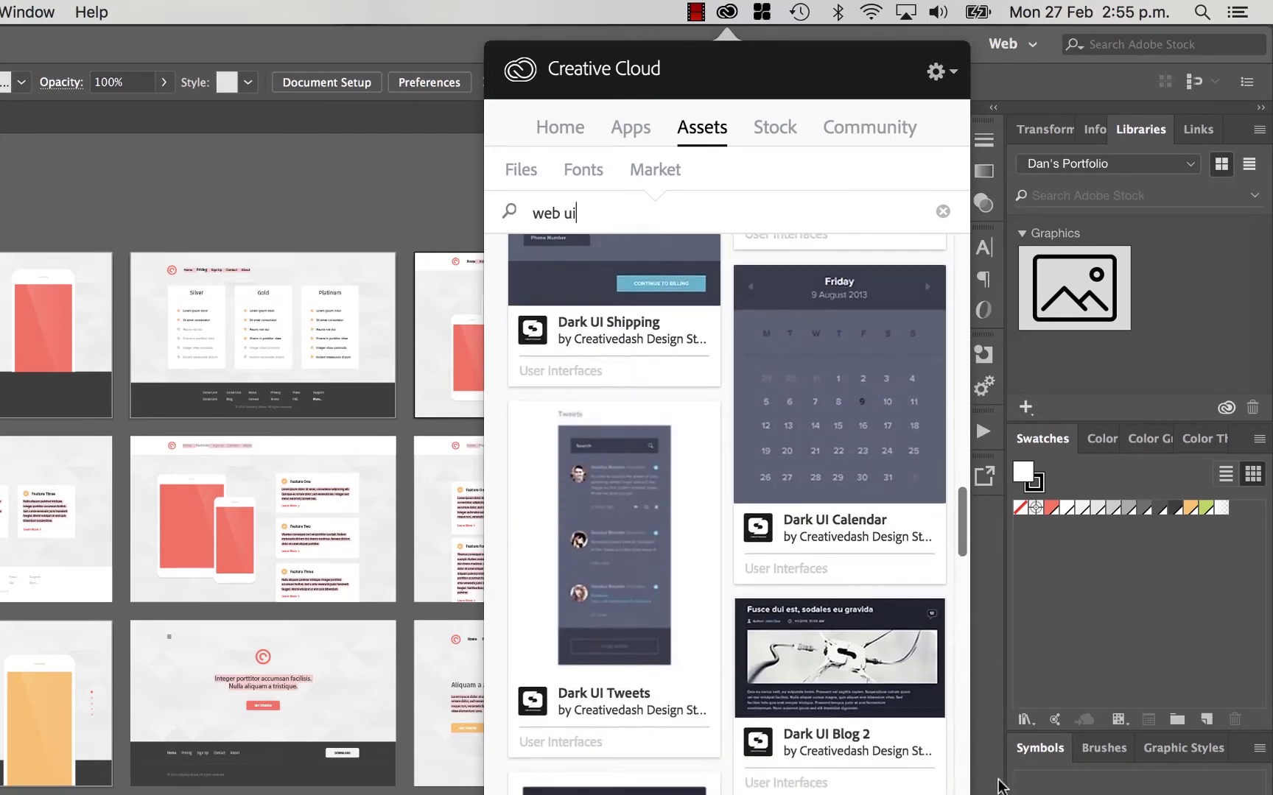
mouse_move(842, 707)
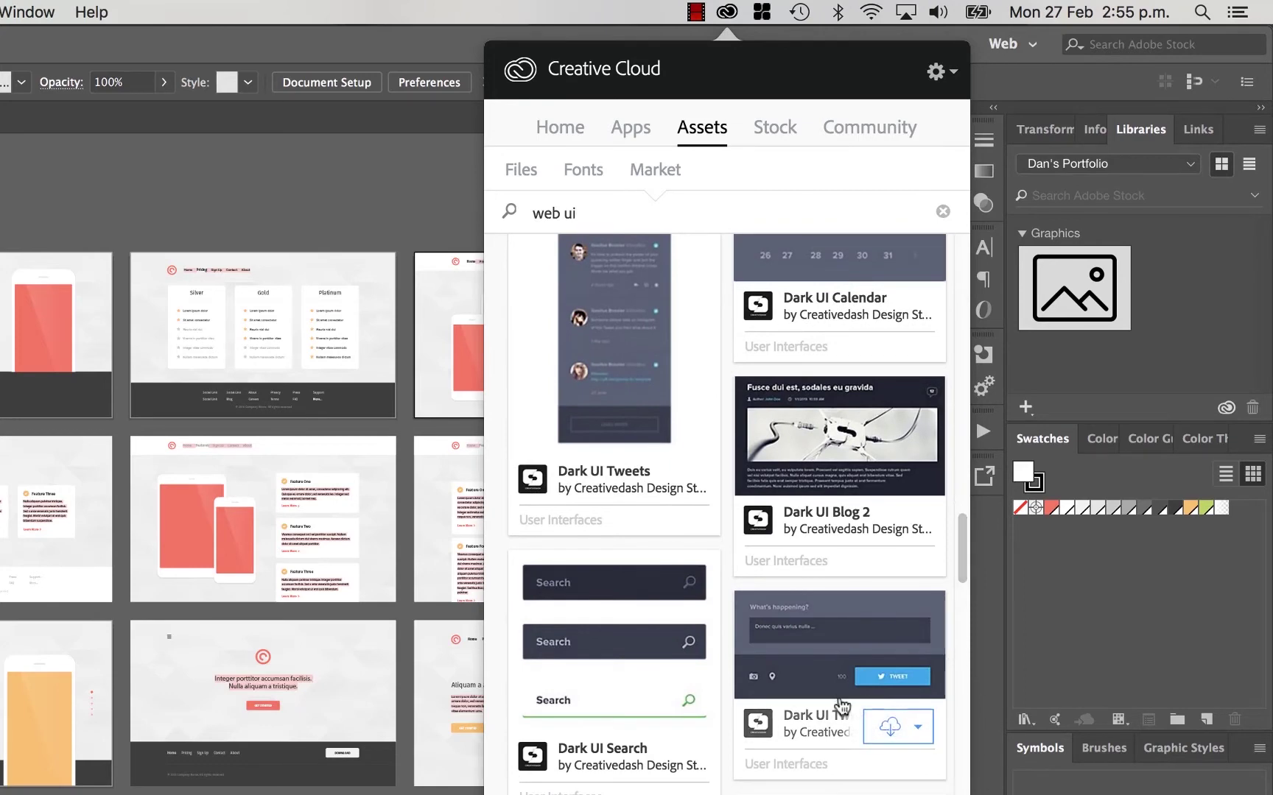
scroll(842, 707, down, 10)
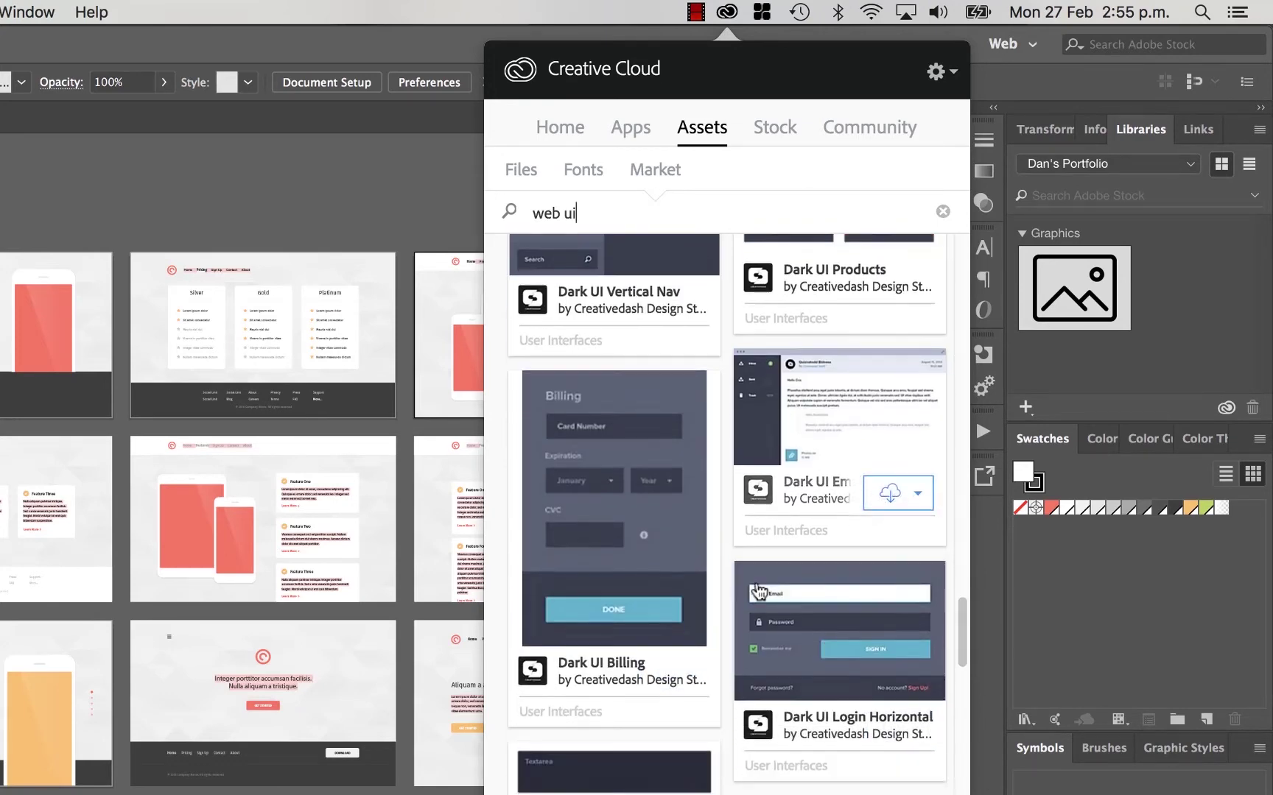
scroll(759, 589, down, 5)
scroll(667, 619, down, 2)
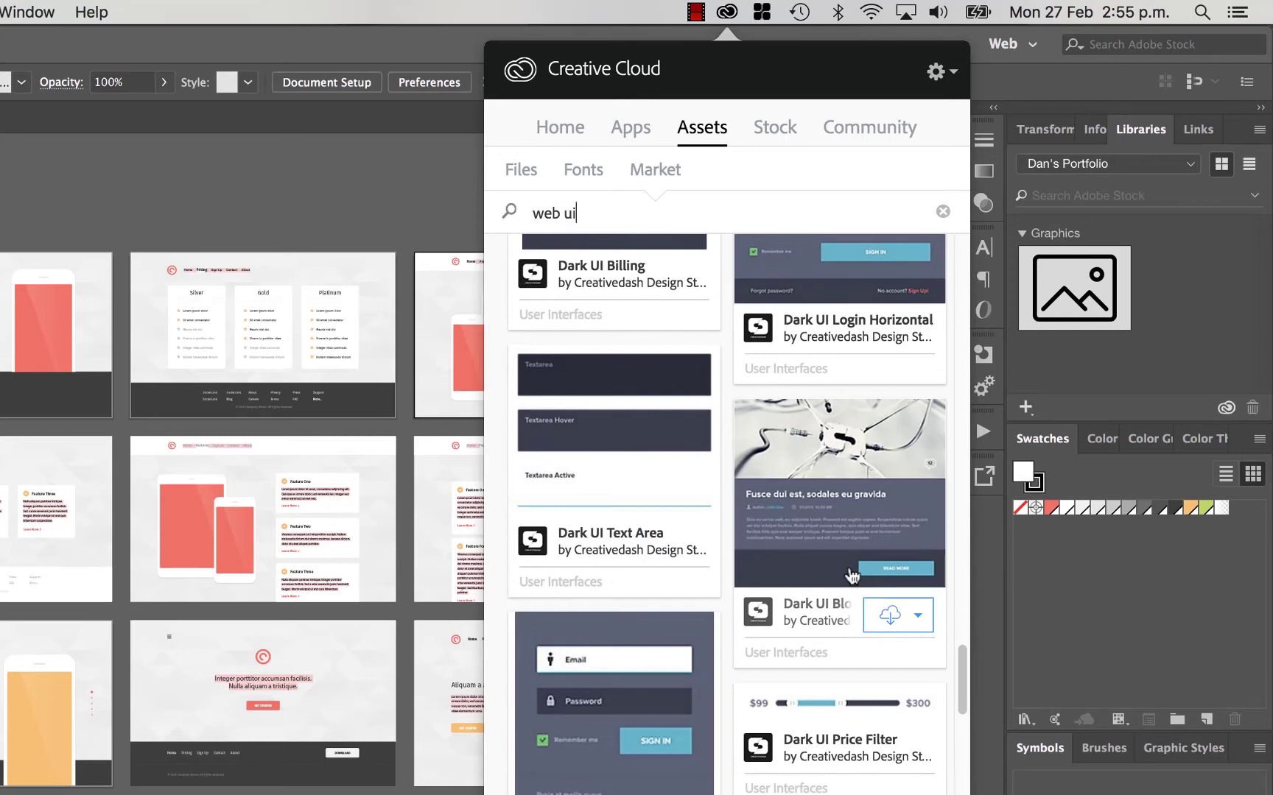
scroll(847, 578, down, 10)
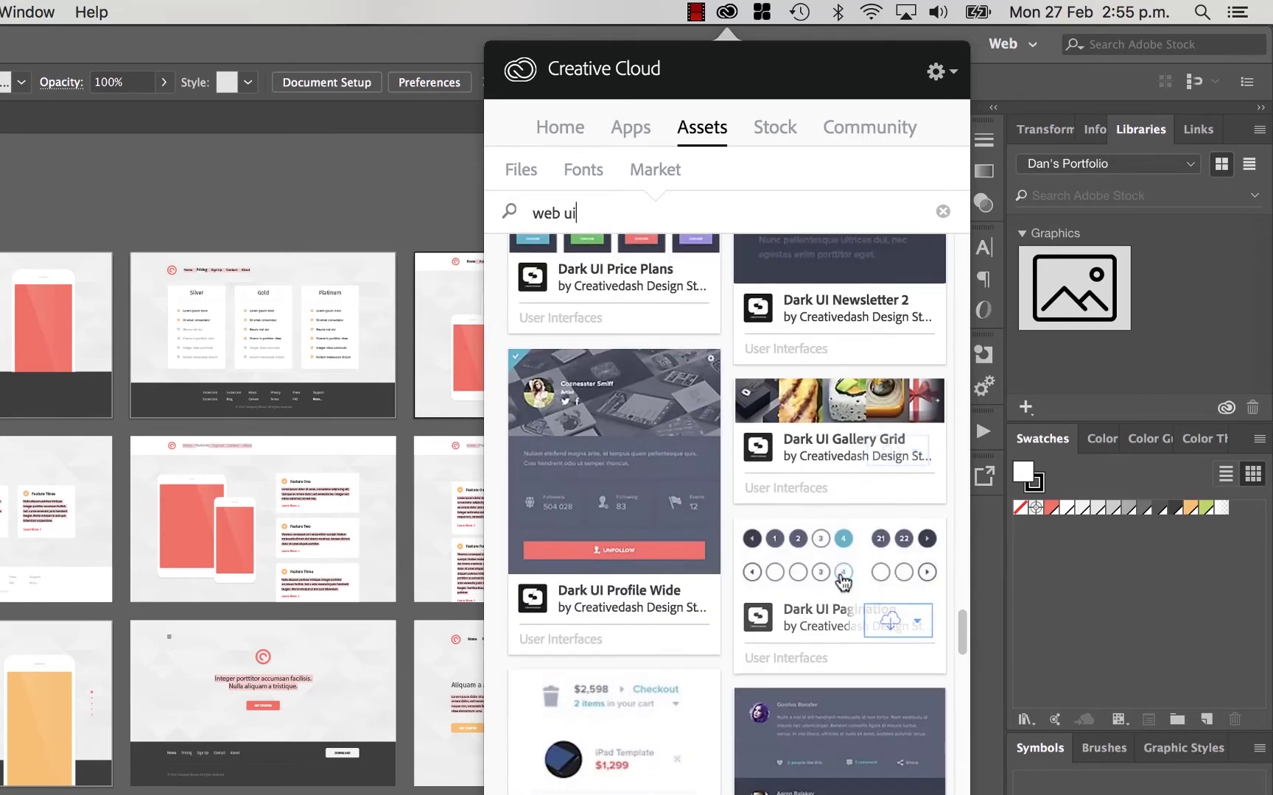
drag(961, 639, 975, 715)
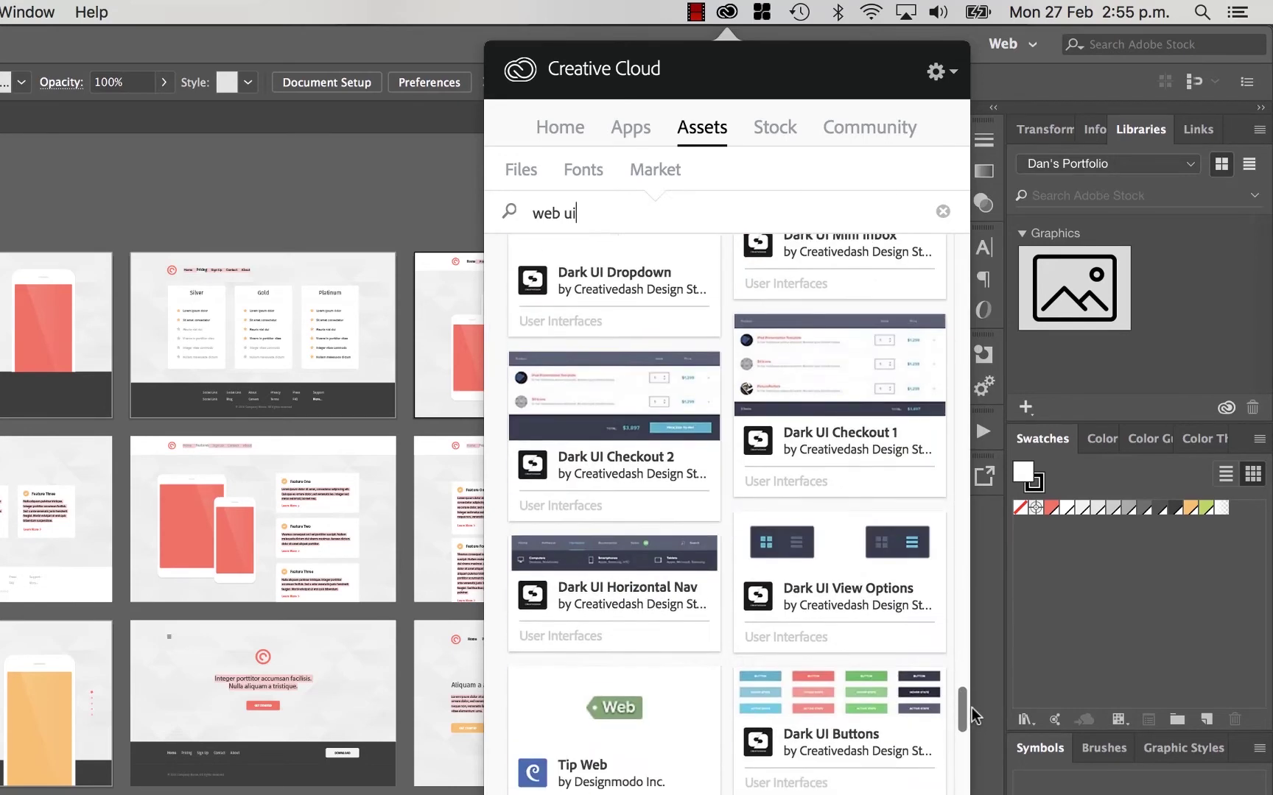
scroll(965, 729, down, 15)
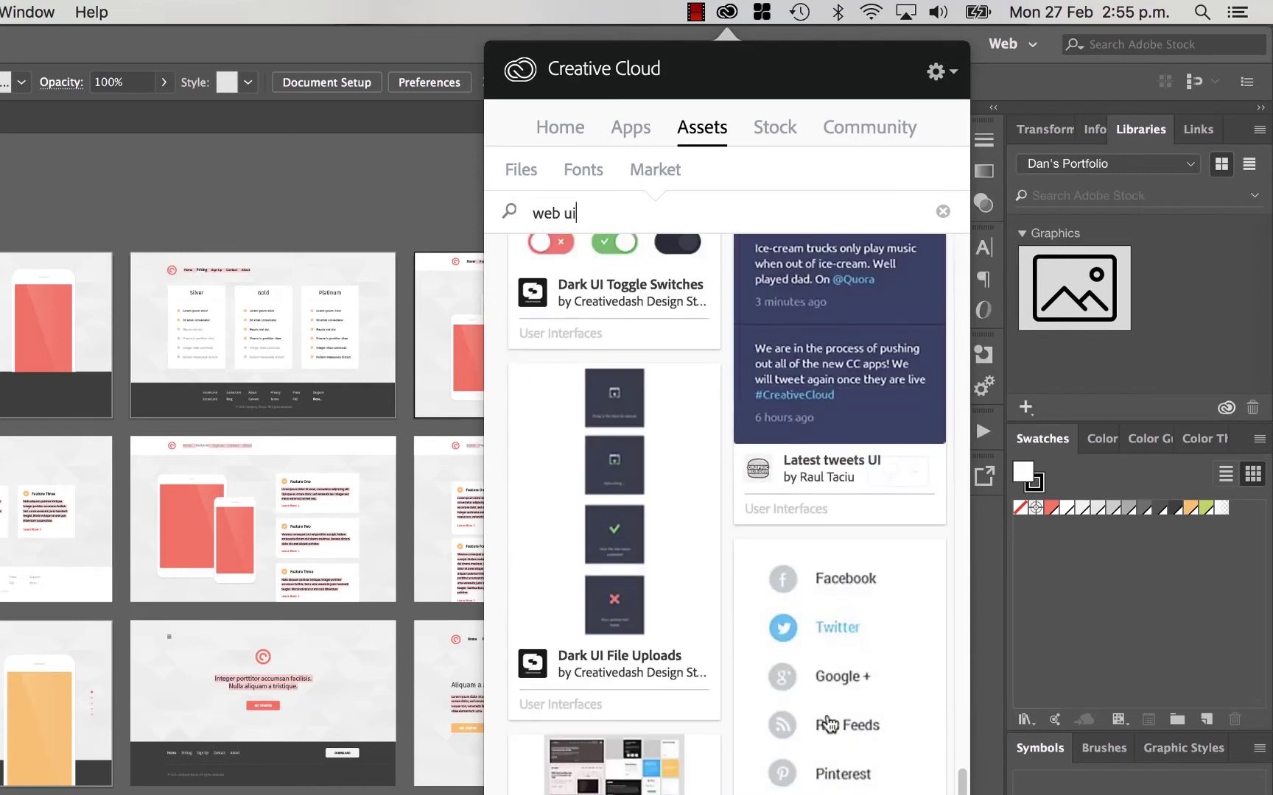
scroll(828, 726, down, 10)
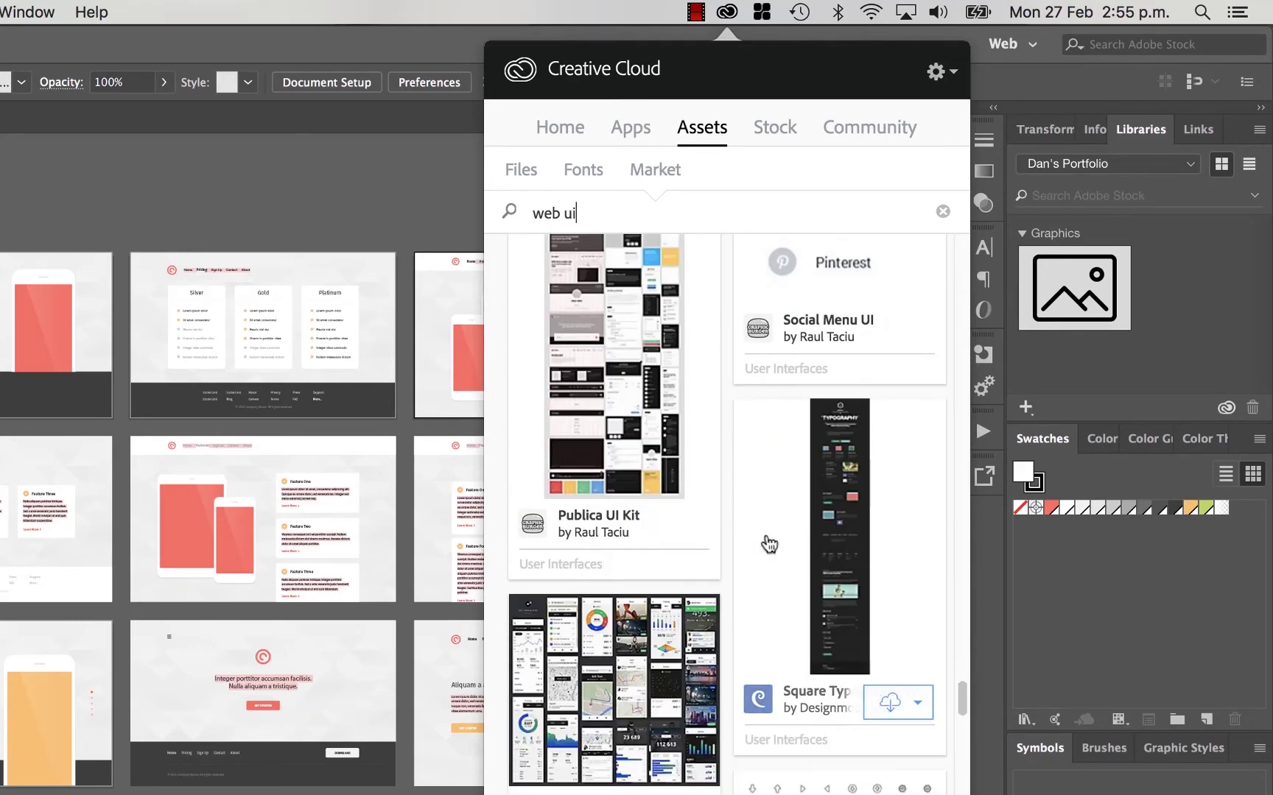
scroll(770, 545, down, 12)
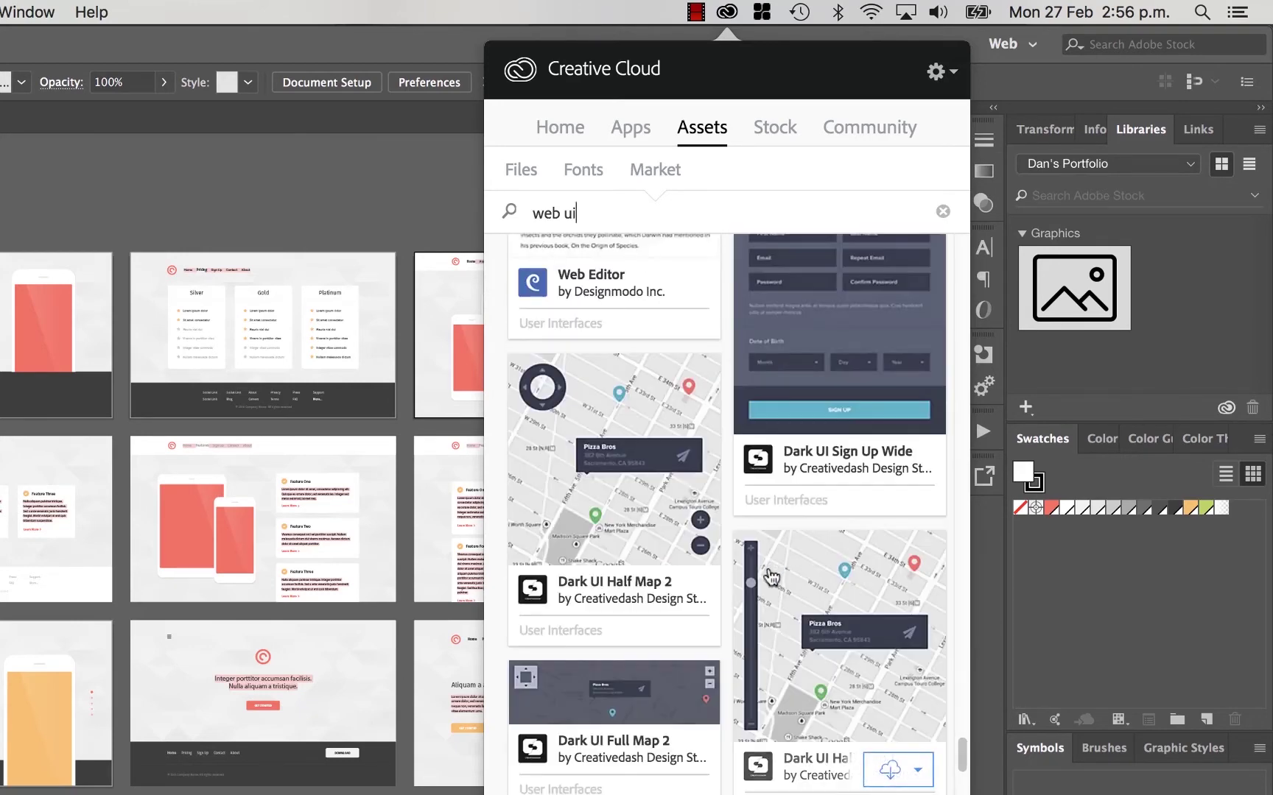
scroll(744, 671, down, 10)
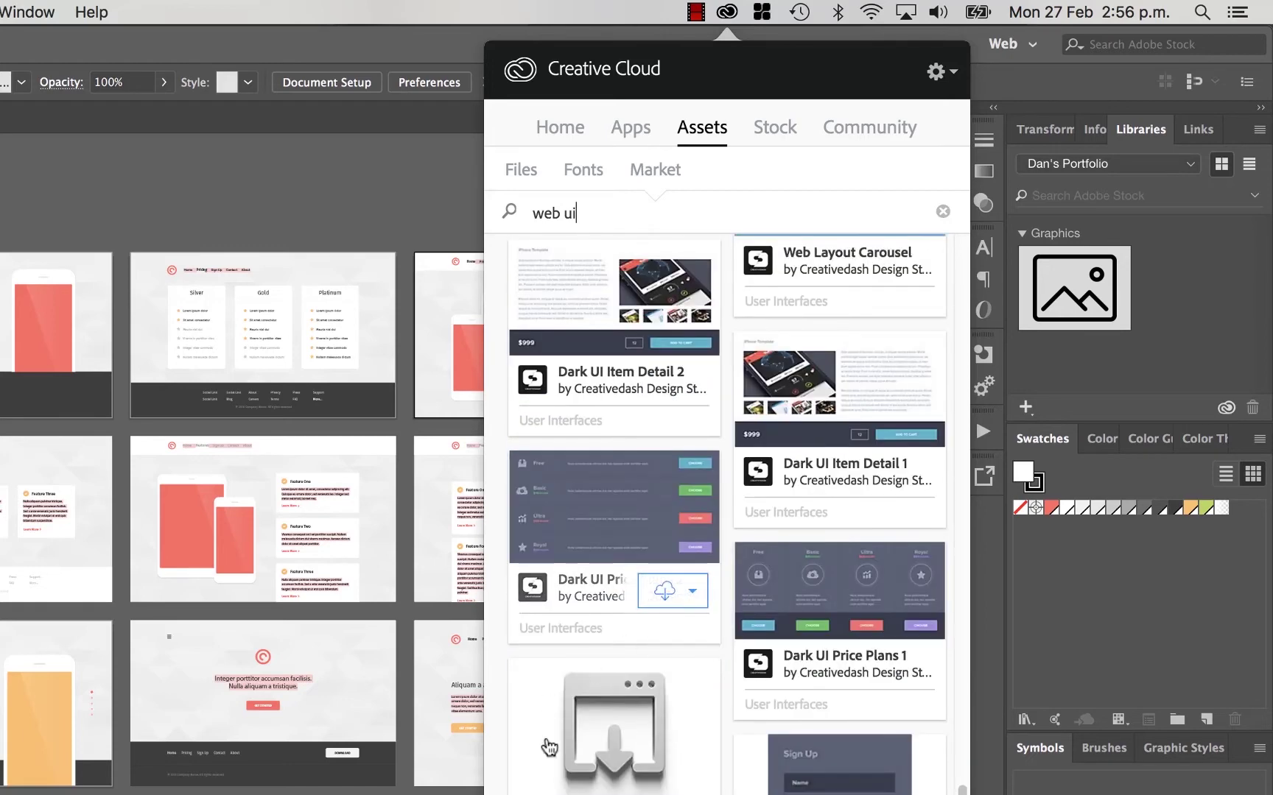
scroll(774, 699, down, 1)
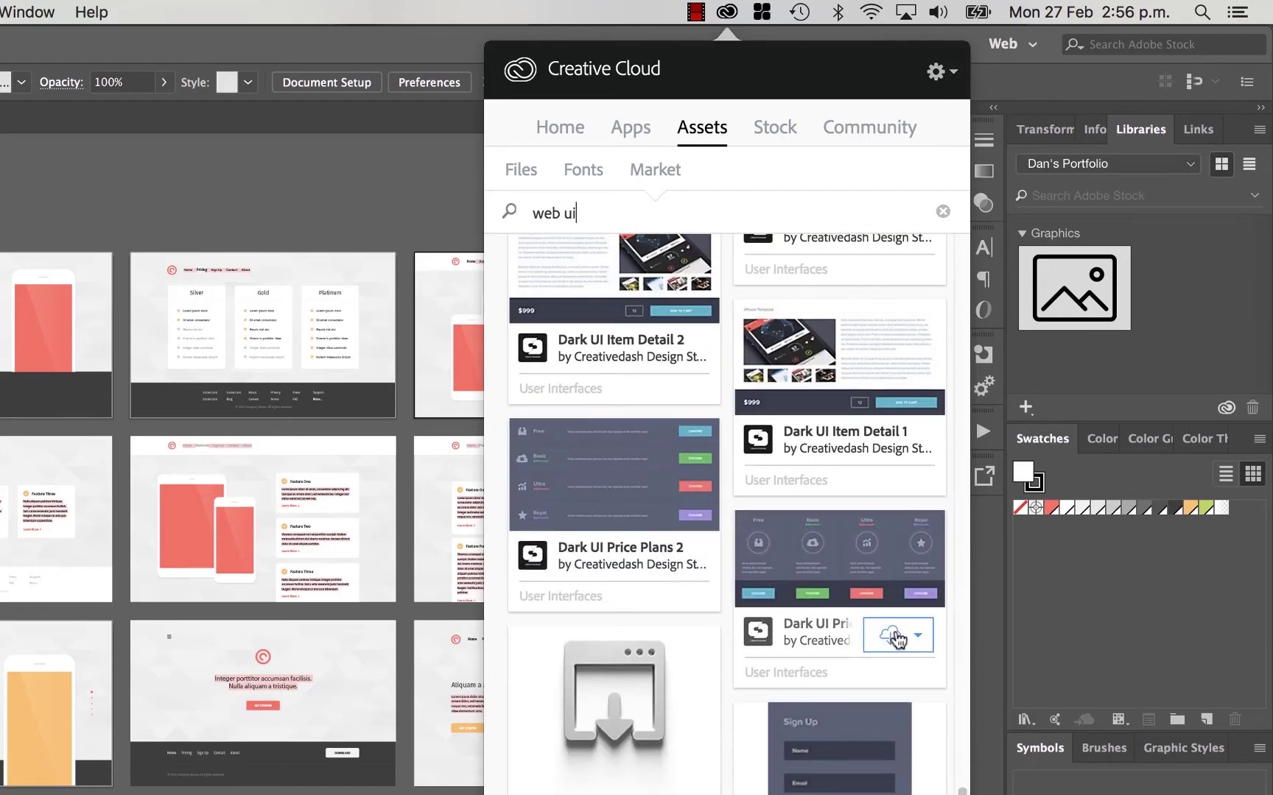
Add the Dark UI Price Plans 1 asset to the portfolio library
click(918, 638)
click(910, 647)
scroll(923, 442, down, 1)
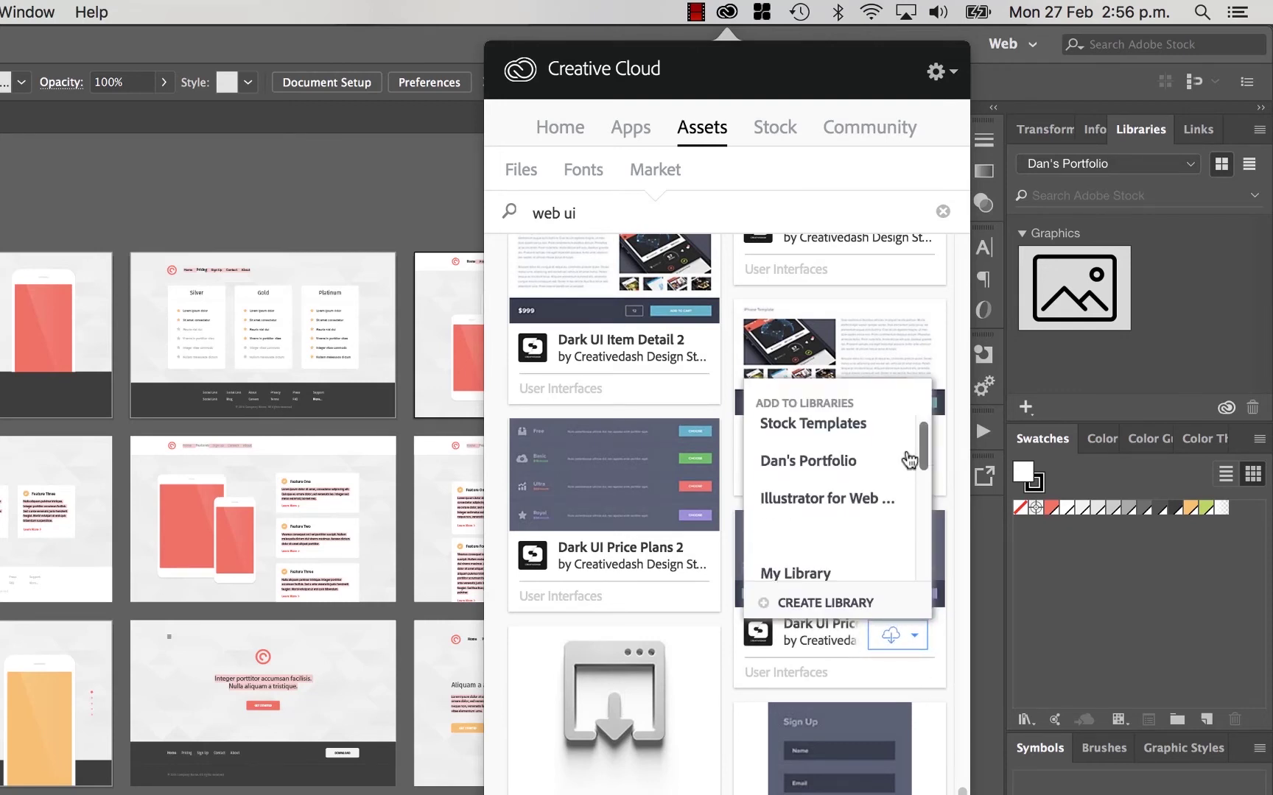
key(Down)
click(807, 463)
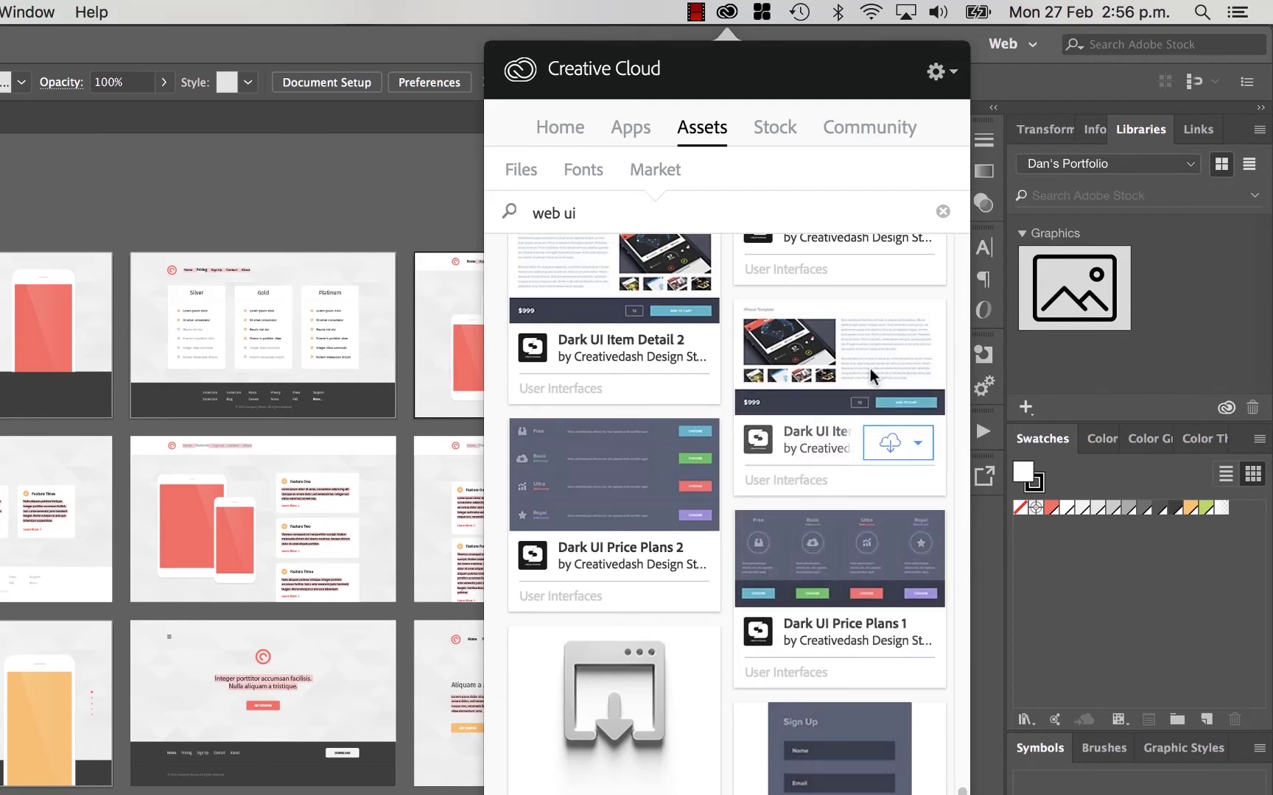
Close Creative Cloud and show Illustrator's Libraries panel with the library graphics
click(727, 12)
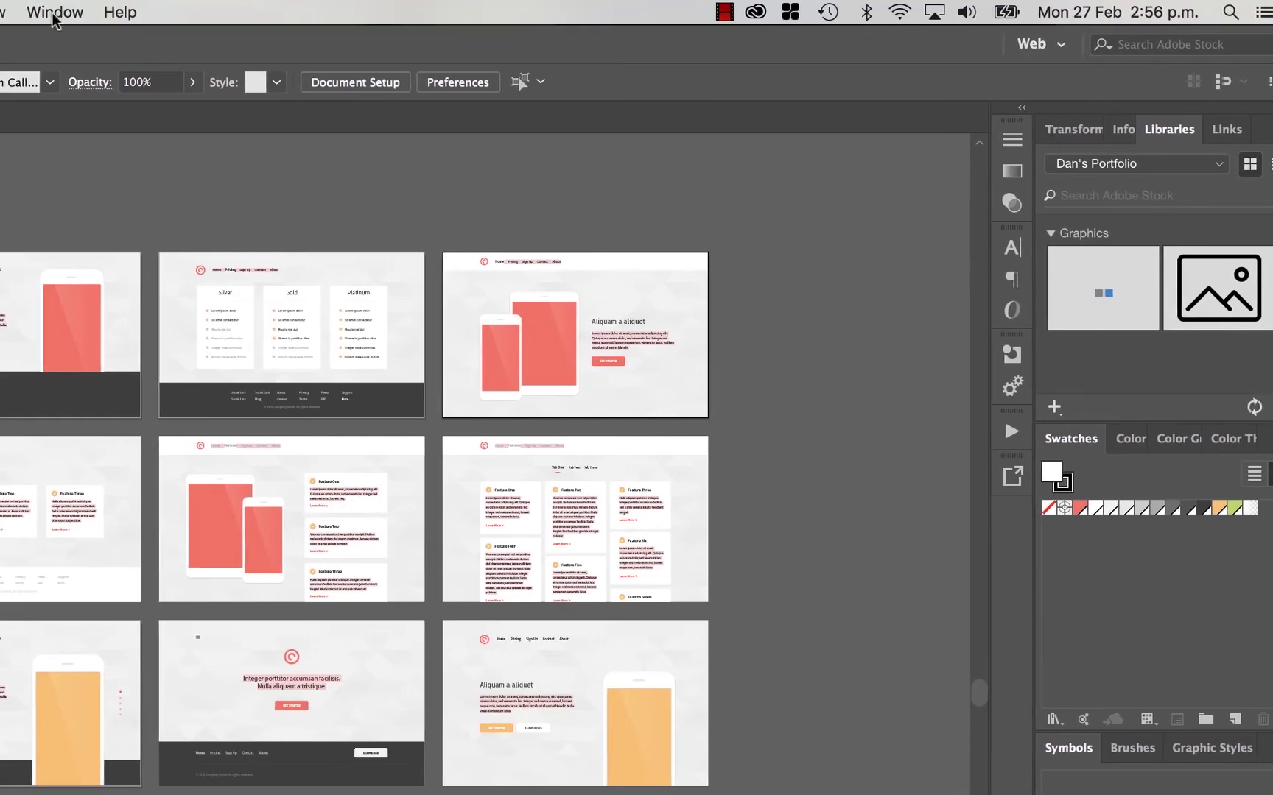
click(28, 13)
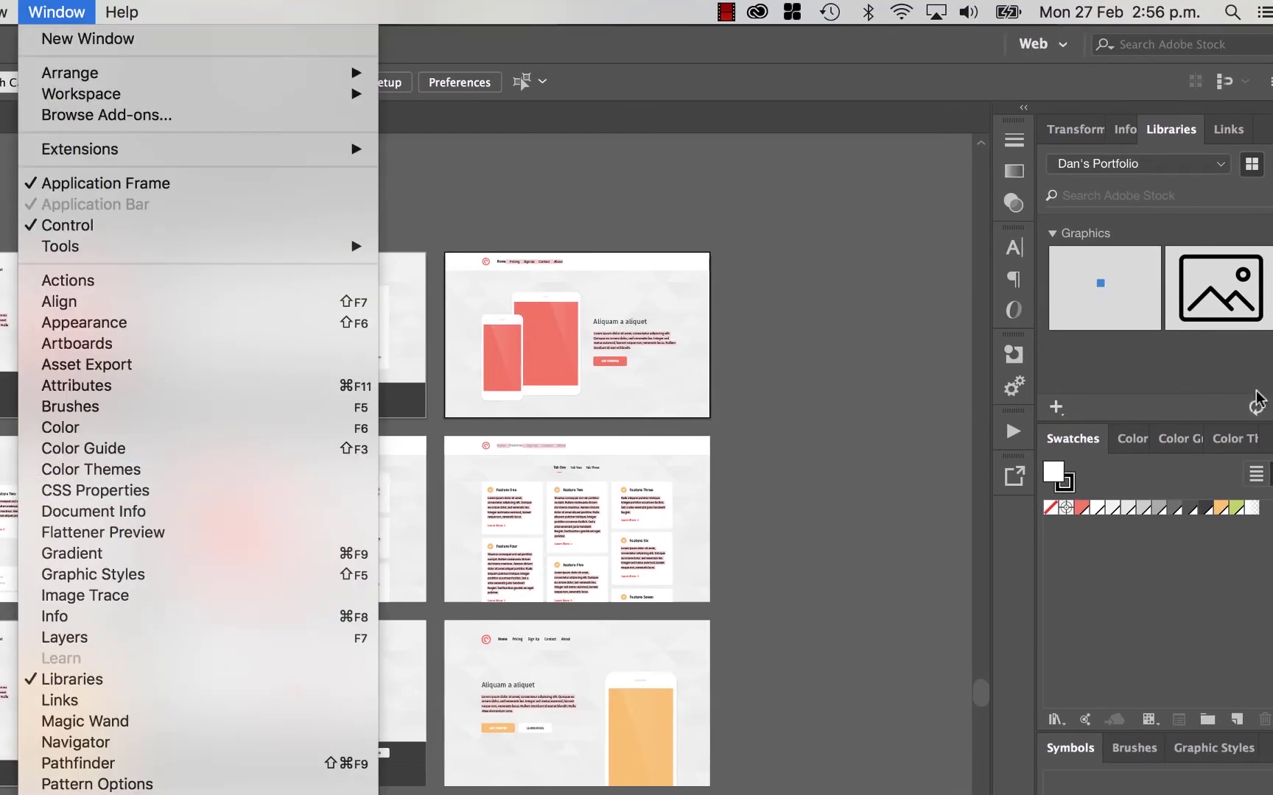
click(1059, 285)
mouse_move(1094, 312)
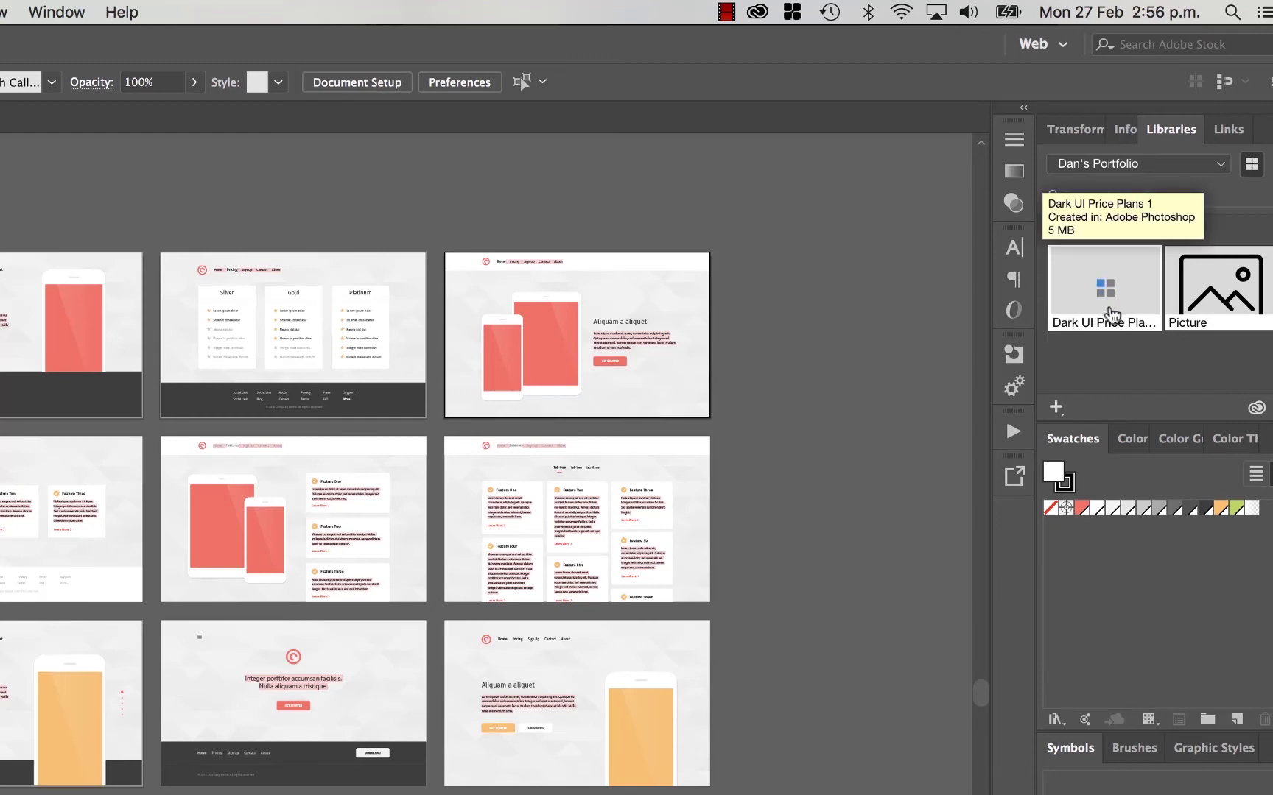
Drag Dark UI Price Plans 1 onto the canvas, scale it up, and move it over the top artboards
drag(1114, 313, 135, 279)
drag(210, 295, 1114, 767)
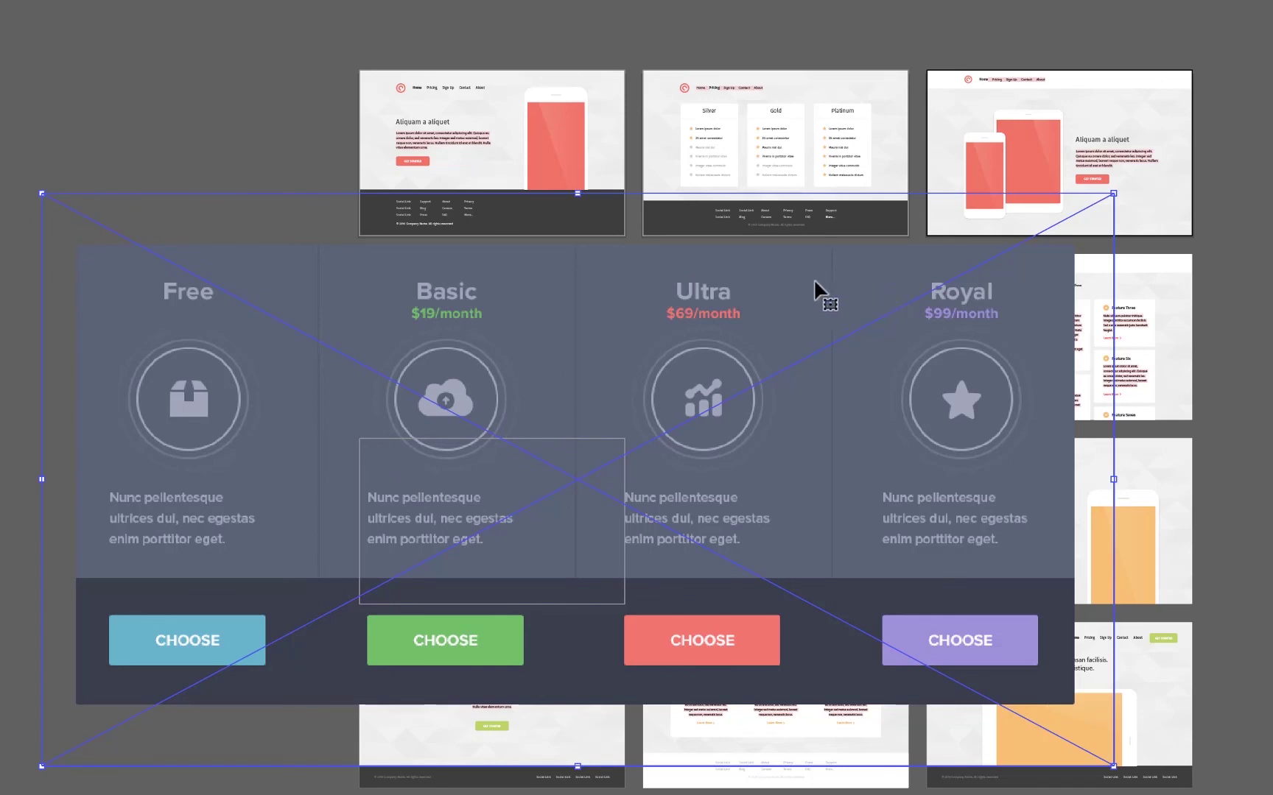
drag(803, 297, 1029, 154)
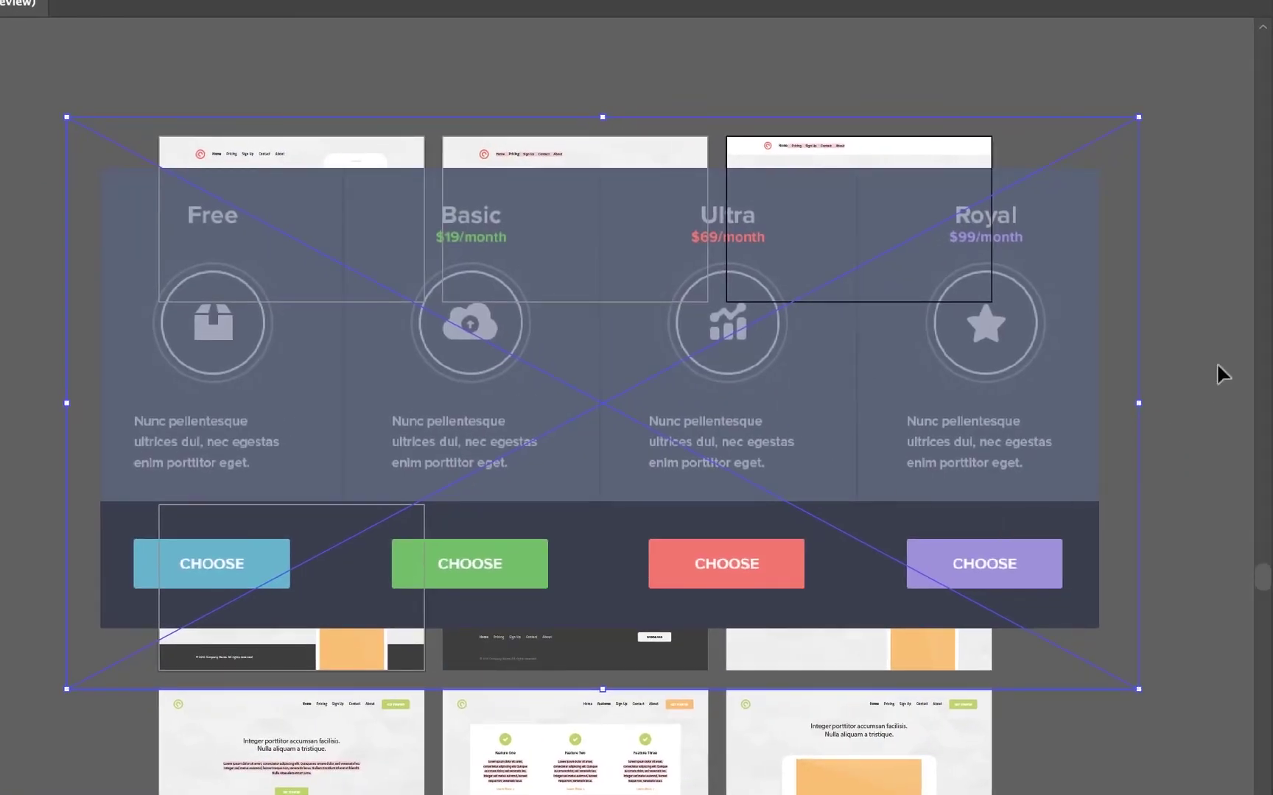